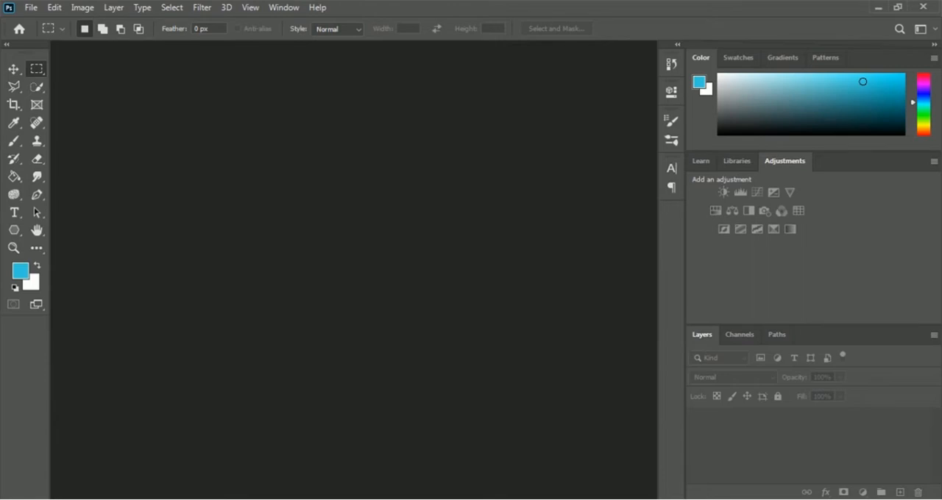
Open the portrait image whose file name ends in yl2rJVuNWFQ-unsplash from the 13 Retouching folder.
click(30, 8)
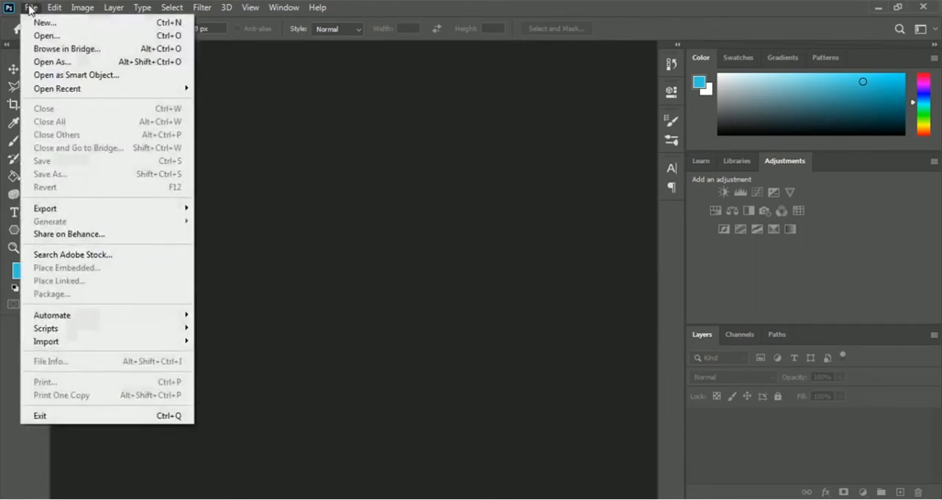
click(109, 41)
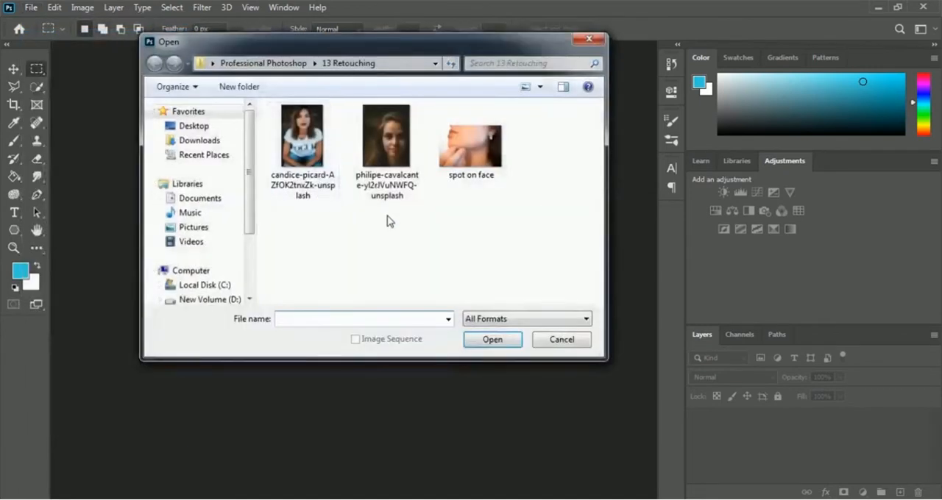
click(379, 182)
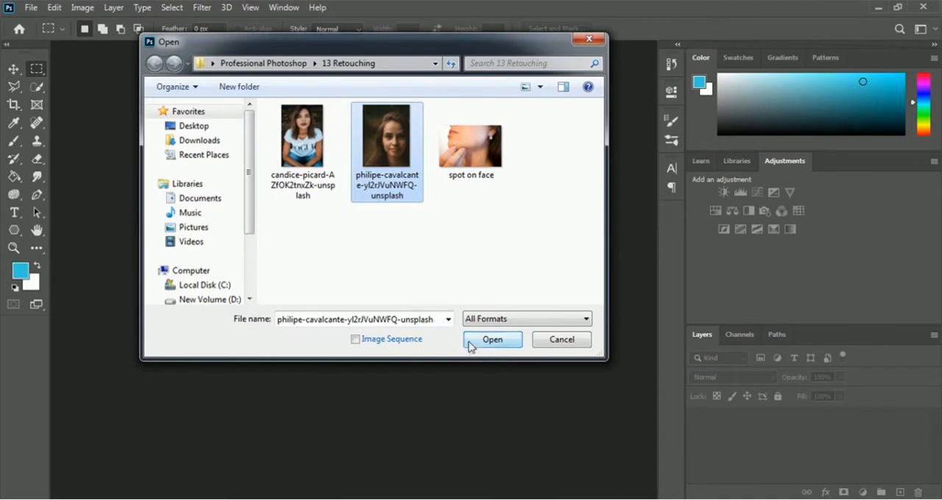
click(490, 340)
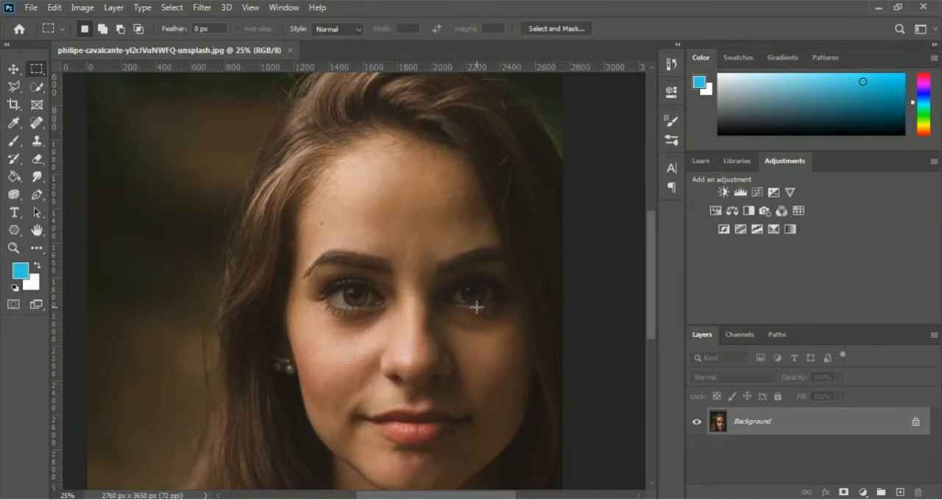
Duplicate the Background layer under the name Retouching.
right_click(756, 425)
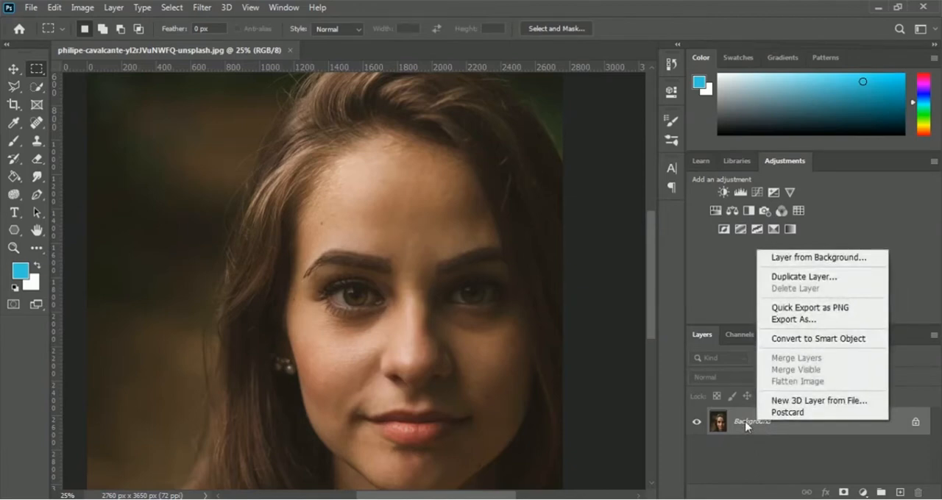
click(844, 280)
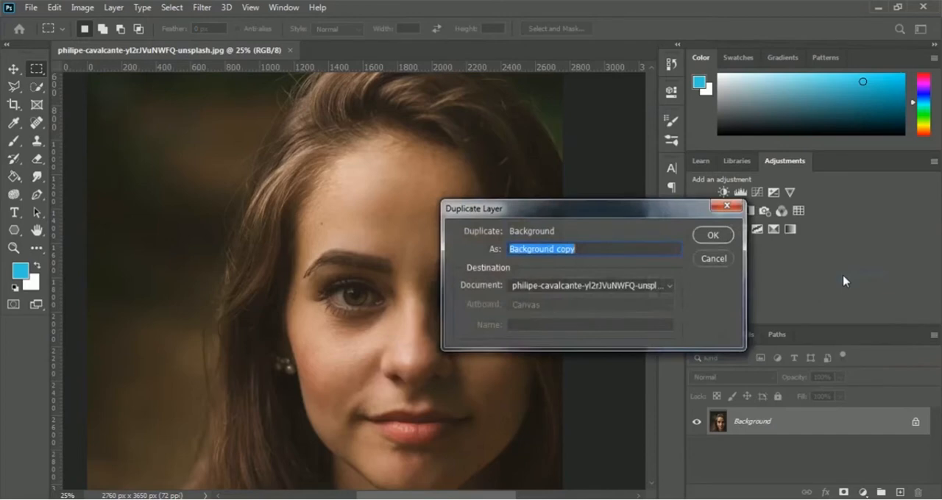
text(Retouching)
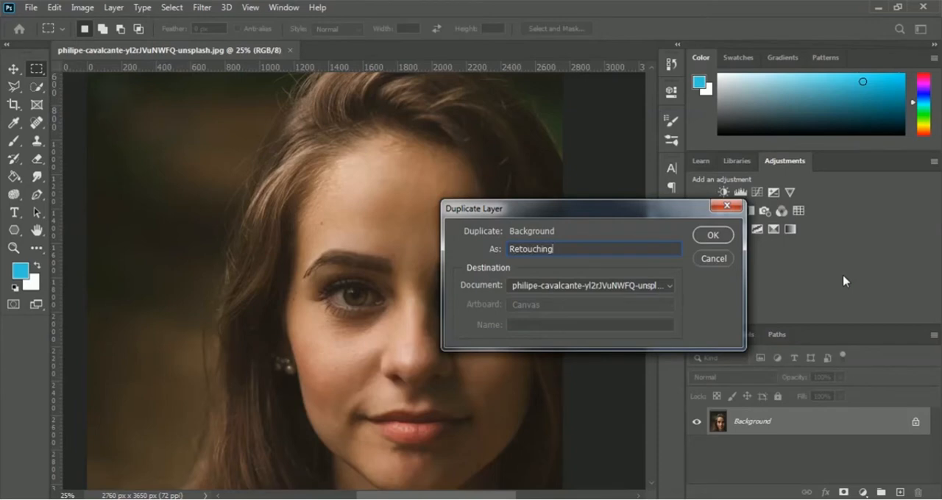
key(Return)
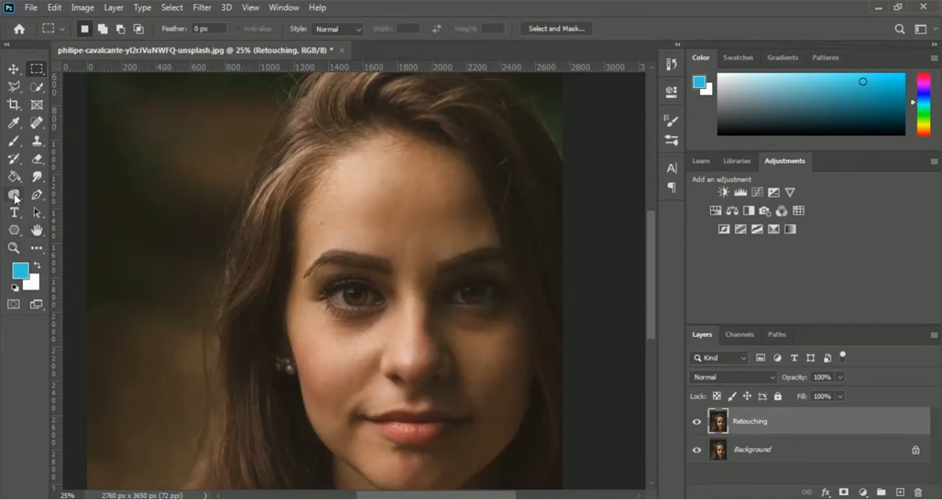
Choose the Sponge tool and set its mode to Saturate.
click(14, 196)
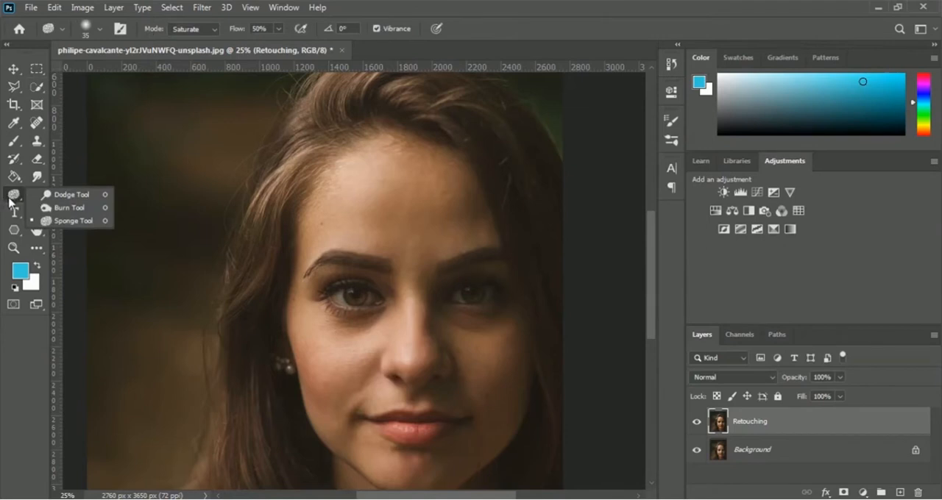
click(68, 223)
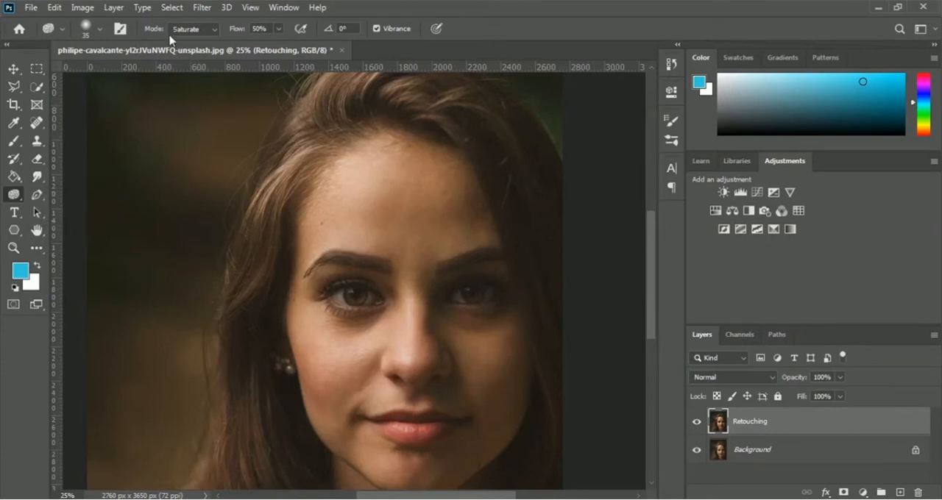
click(201, 31)
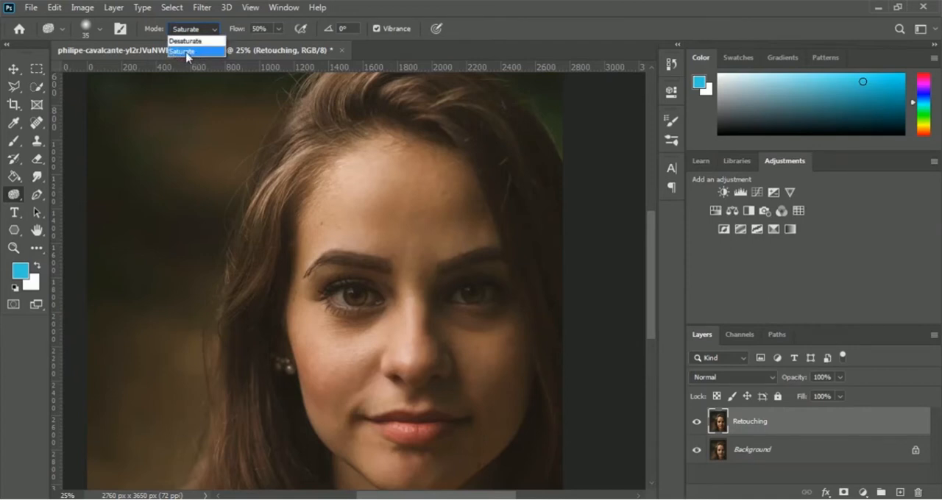
click(187, 51)
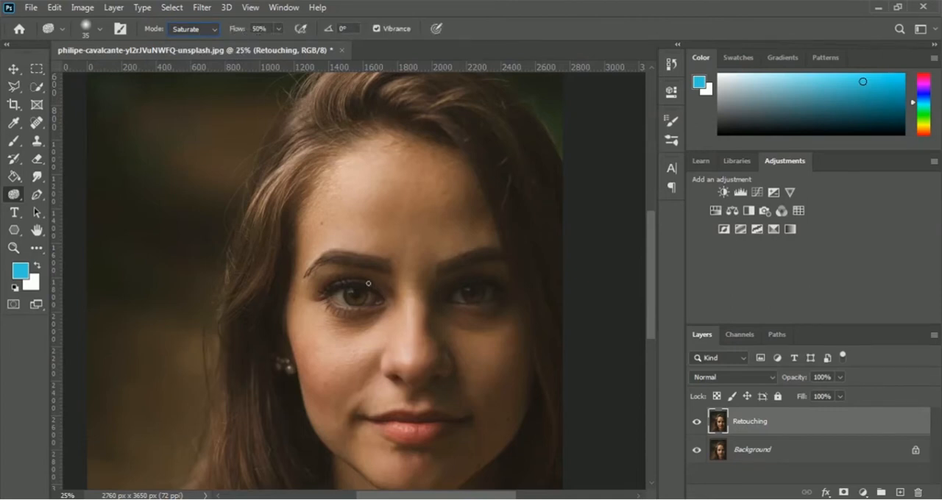
Saturate the iris of the brighter-lit eye on the Retouching layer with the Sponge tool, using brush sizes 35 and 20.
click(250, 8)
click(289, 115)
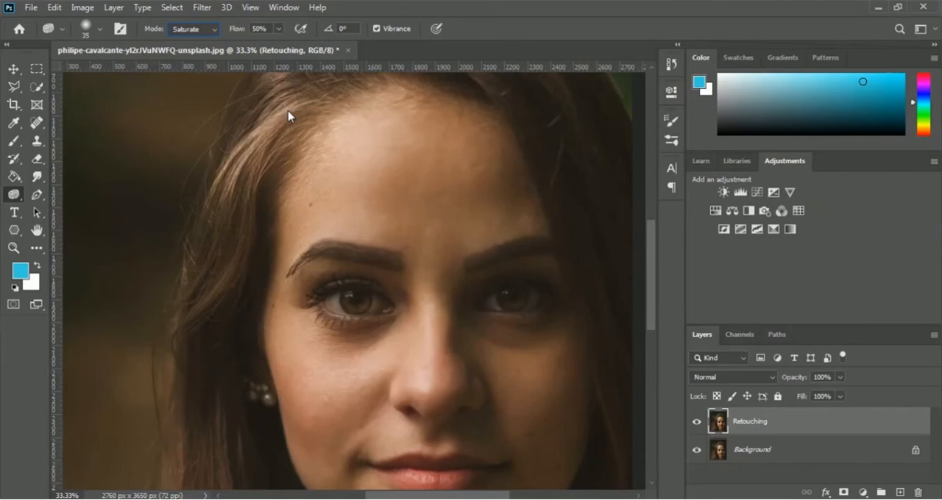
key(ctrl+plus)
key(ctrl+plus)
key(ctrl+plus)
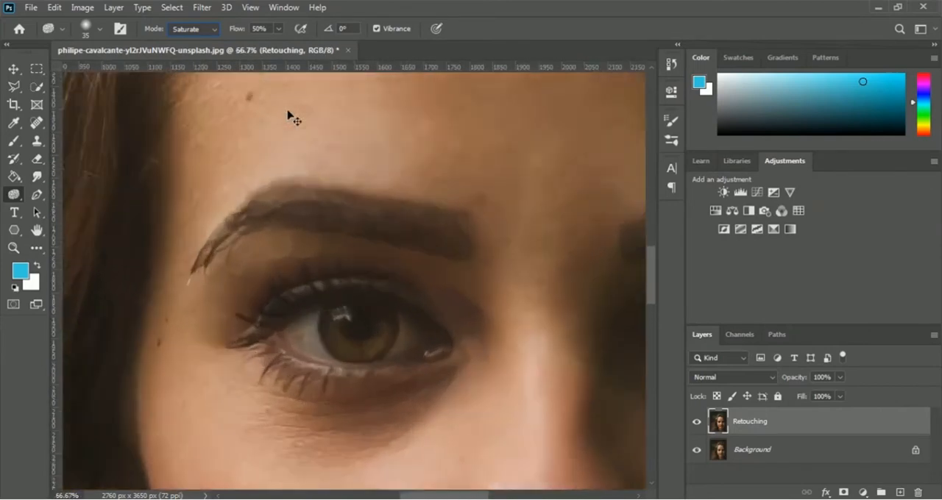
key(ctrl+plus)
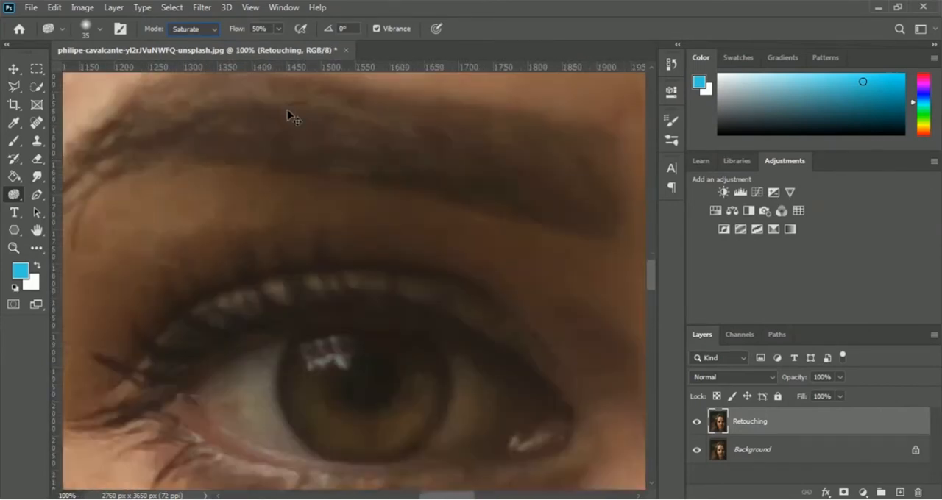
key(ctrl+minus)
key(ctrl+plus)
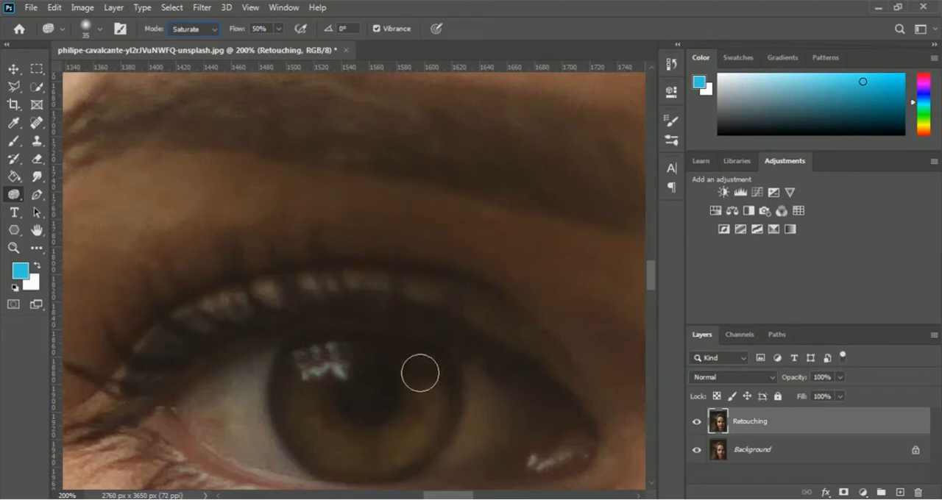
mouse_move(422, 368)
mouse_down()
mouse_move(423, 408)
mouse_move(412, 423)
mouse_move(396, 436)
mouse_move(419, 406)
mouse_move(390, 445)
mouse_move(355, 451)
mouse_move(314, 435)
mouse_move(308, 368)
mouse_move(318, 363)
mouse_move(309, 382)
mouse_move(323, 419)
mouse_move(367, 442)
mouse_move(401, 437)
mouse_move(416, 423)
mouse_move(429, 375)
mouse_move(425, 401)
mouse_move(373, 447)
mouse_move(318, 414)
mouse_move(318, 365)
mouse_up()
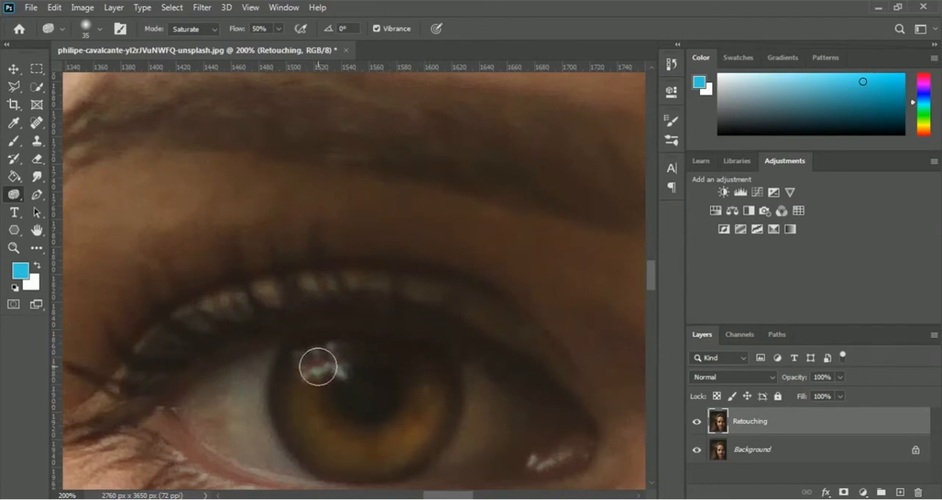
key(bracketleft)
key(bracketleft)
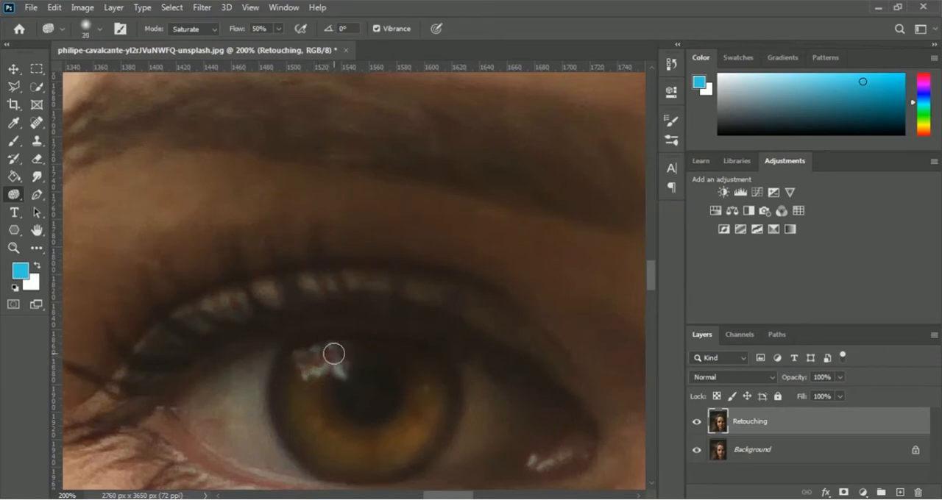
mouse_move(334, 354)
mouse_down()
mouse_move(392, 349)
mouse_move(332, 342)
mouse_move(373, 353)
mouse_move(331, 352)
mouse_move(378, 353)
mouse_move(328, 353)
mouse_move(402, 355)
mouse_move(427, 376)
mouse_move(393, 355)
mouse_move(333, 351)
mouse_move(304, 367)
mouse_move(307, 402)
mouse_move(330, 439)
mouse_move(367, 452)
mouse_move(405, 451)
mouse_move(431, 416)
mouse_move(420, 369)
mouse_move(368, 349)
mouse_move(317, 353)
mouse_up()
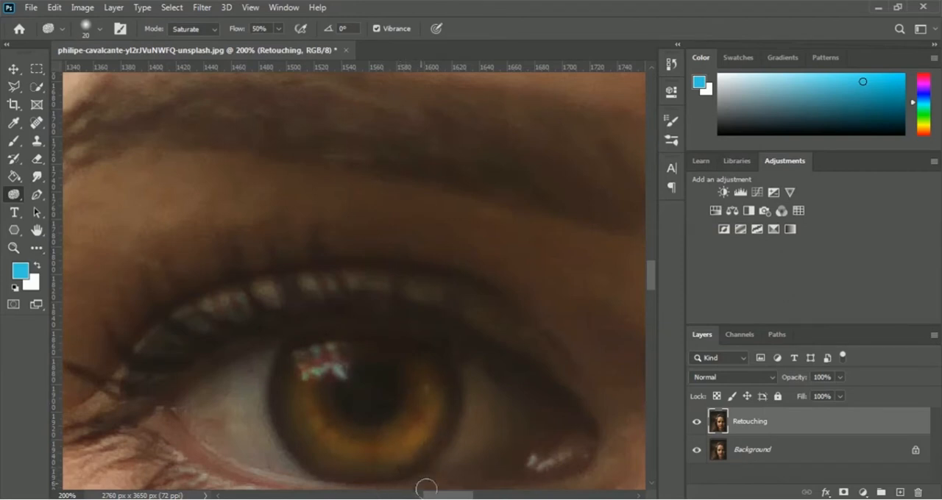
Saturate the iris of the other, shadowed eye with the Sponge tool, using brush sizes 35 and 20.
drag(440, 496, 521, 498)
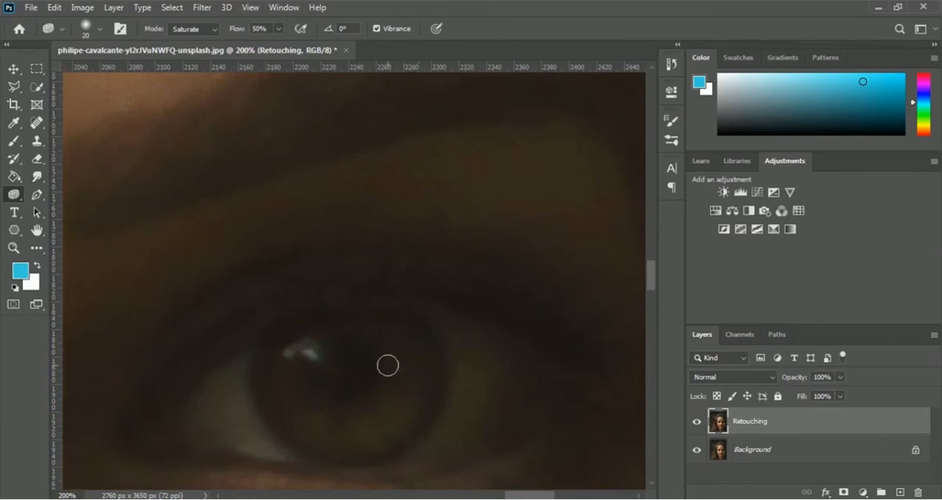
key(bracketright)
mouse_move(407, 349)
mouse_down()
mouse_move(395, 409)
mouse_move(335, 417)
mouse_move(394, 421)
mouse_move(359, 424)
mouse_move(309, 407)
mouse_move(288, 383)
mouse_move(295, 415)
mouse_move(287, 379)
mouse_move(315, 430)
mouse_move(351, 438)
mouse_move(390, 426)
mouse_move(407, 399)
mouse_move(414, 354)
mouse_move(412, 368)
mouse_move(412, 352)
mouse_move(401, 368)
mouse_move(403, 339)
mouse_move(415, 376)
mouse_move(406, 419)
mouse_move(379, 428)
mouse_move(314, 425)
mouse_move(291, 378)
mouse_move(297, 411)
mouse_move(326, 434)
mouse_move(379, 434)
mouse_move(409, 390)
mouse_move(412, 362)
mouse_up()
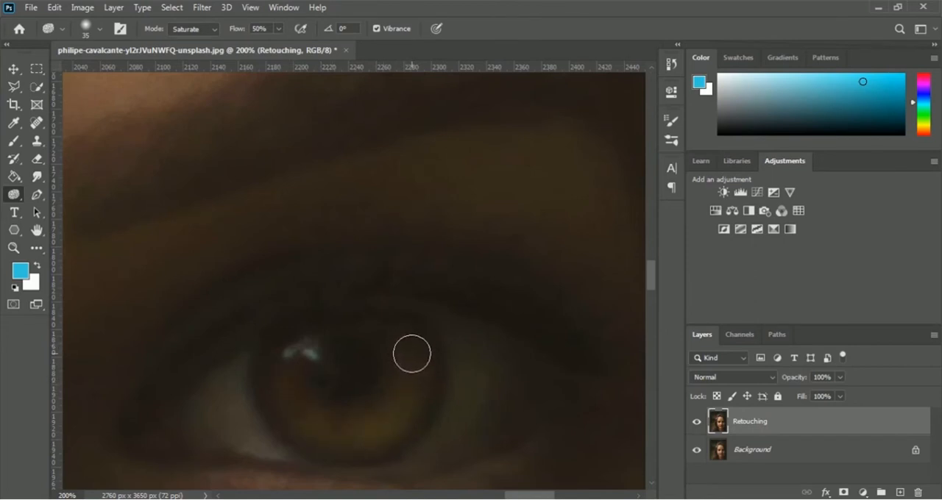
key(bracketleft)
key(bracketleft)
key(bracketleft)
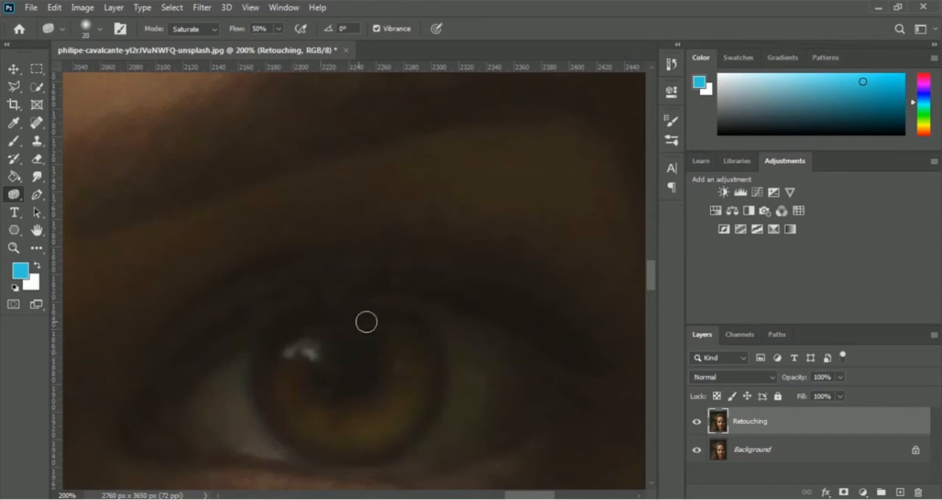
mouse_move(397, 343)
mouse_down()
mouse_move(369, 327)
mouse_move(317, 325)
mouse_move(291, 384)
mouse_move(387, 416)
mouse_move(419, 334)
mouse_move(403, 321)
mouse_move(312, 324)
mouse_move(275, 366)
mouse_move(277, 343)
mouse_move(305, 424)
mouse_move(396, 417)
mouse_move(387, 330)
mouse_move(308, 323)
mouse_move(271, 359)
mouse_move(326, 328)
mouse_move(410, 347)
mouse_move(392, 423)
mouse_move(317, 429)
mouse_move(363, 443)
mouse_move(296, 404)
mouse_move(288, 356)
mouse_move(296, 331)
mouse_move(314, 325)
mouse_move(423, 366)
mouse_move(429, 405)
mouse_up()
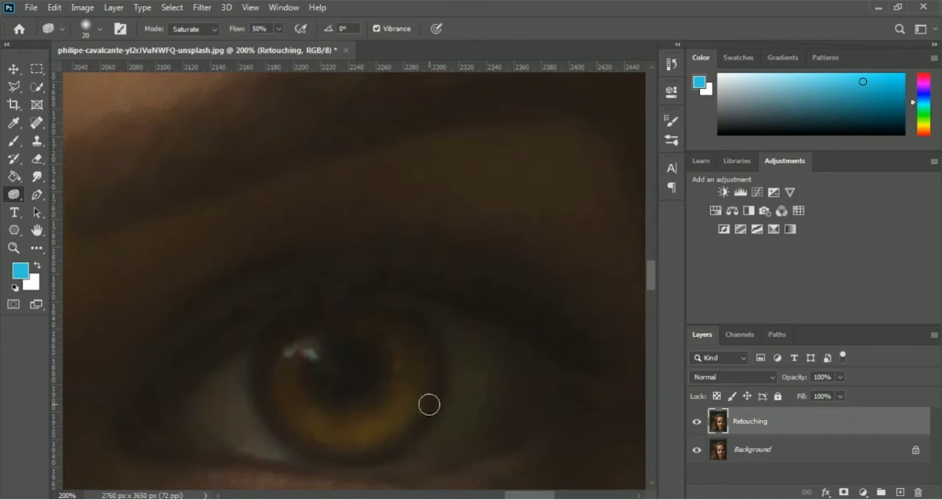
Compare both eyes before and after the retouch by toggling the Retouching layer's visibility, and leave that layer hidden.
key(ctrl+minus)
key(ctrl+minus)
key(ctrl+minus)
key(ctrl+minus)
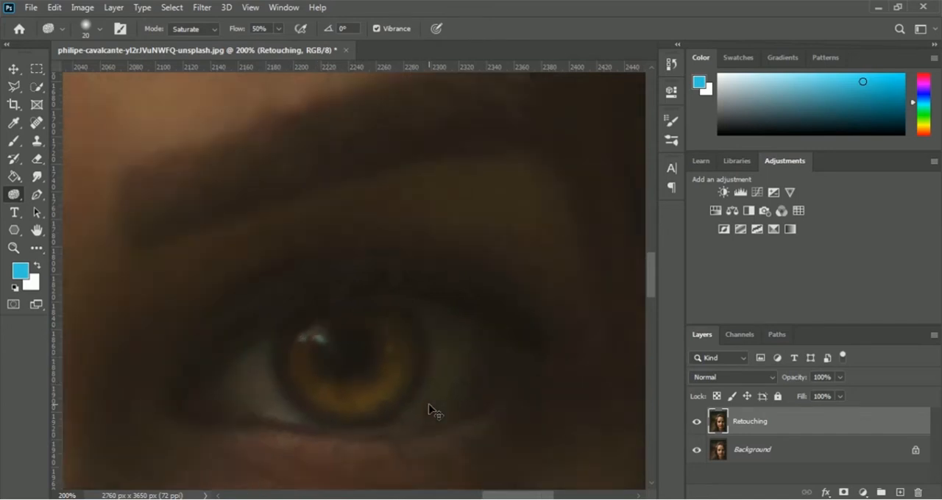
key(ctrl+minus)
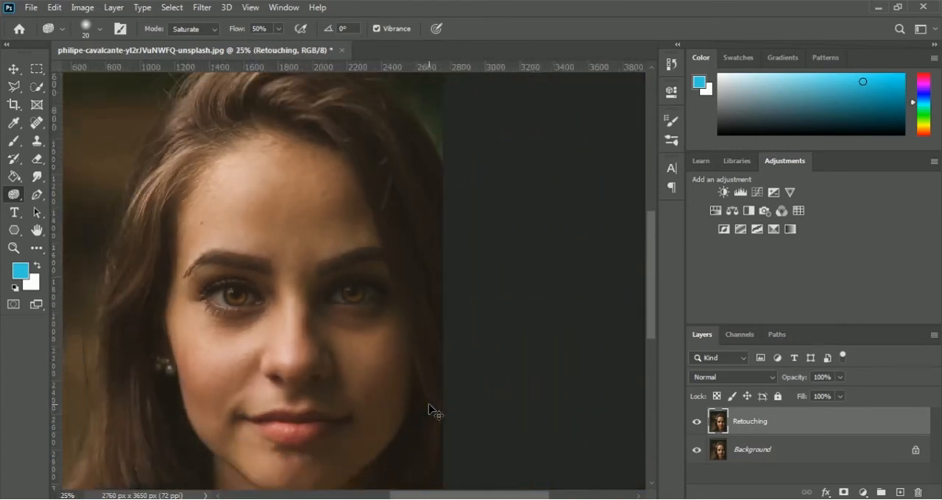
drag(503, 497, 459, 494)
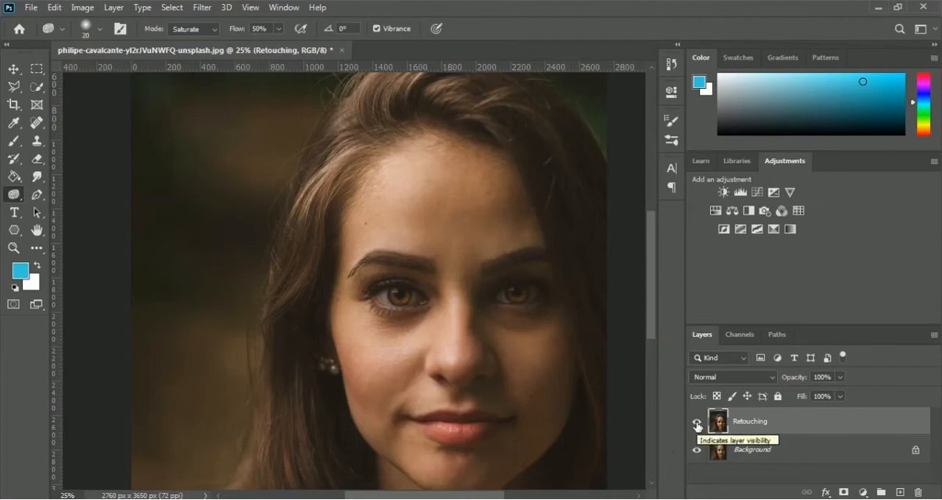
click(697, 424)
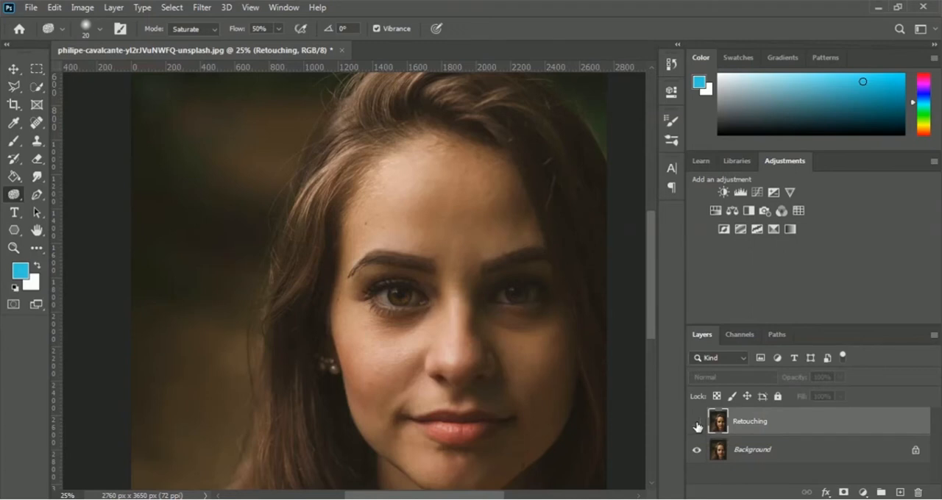
click(696, 425)
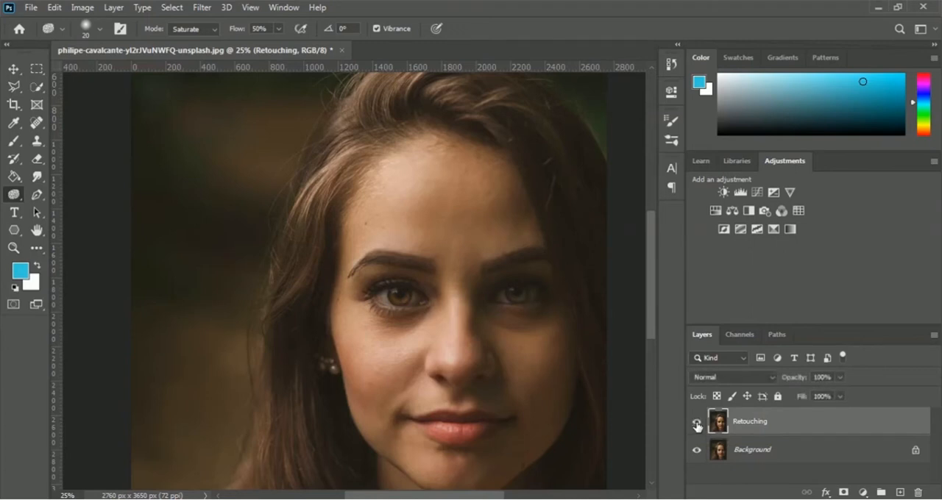
click(697, 425)
click(697, 425)
click(697, 425)
click(697, 425)
click(696, 423)
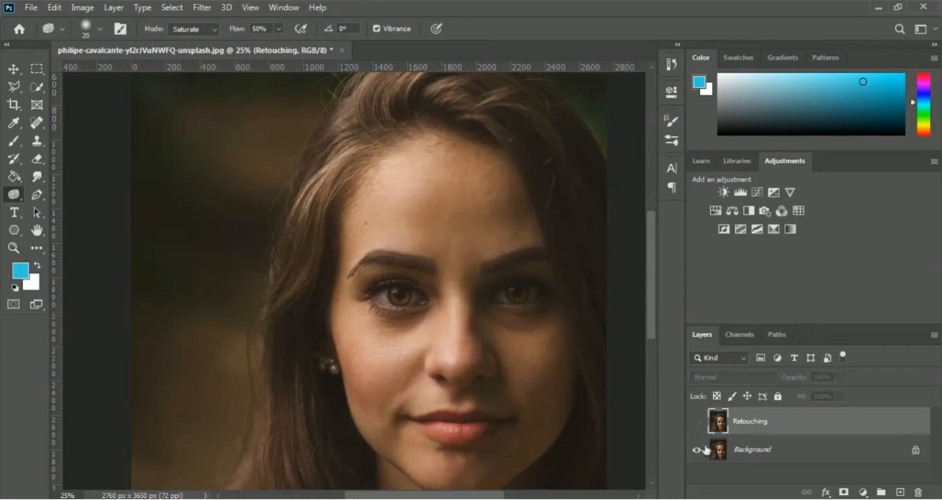
Duplicate the Background layer under the name Blue Retouching and add a new empty layer above the copy.
click(751, 452)
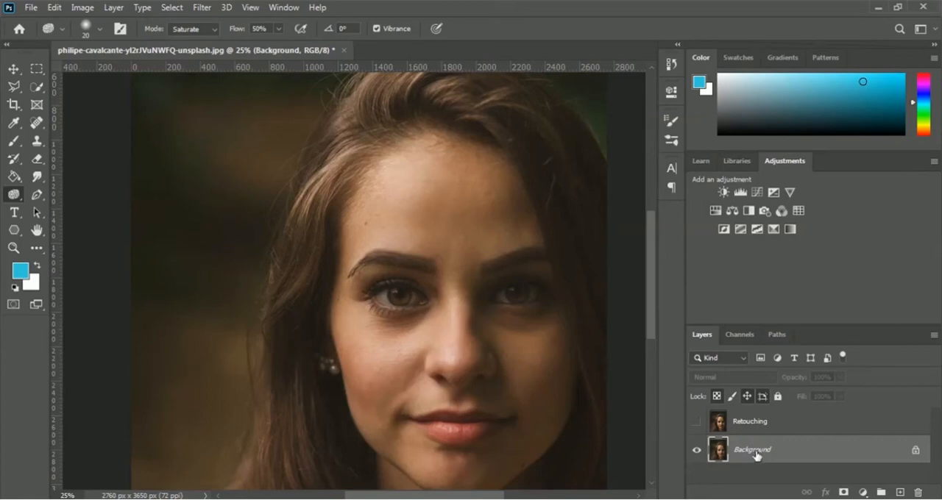
right_click(751, 455)
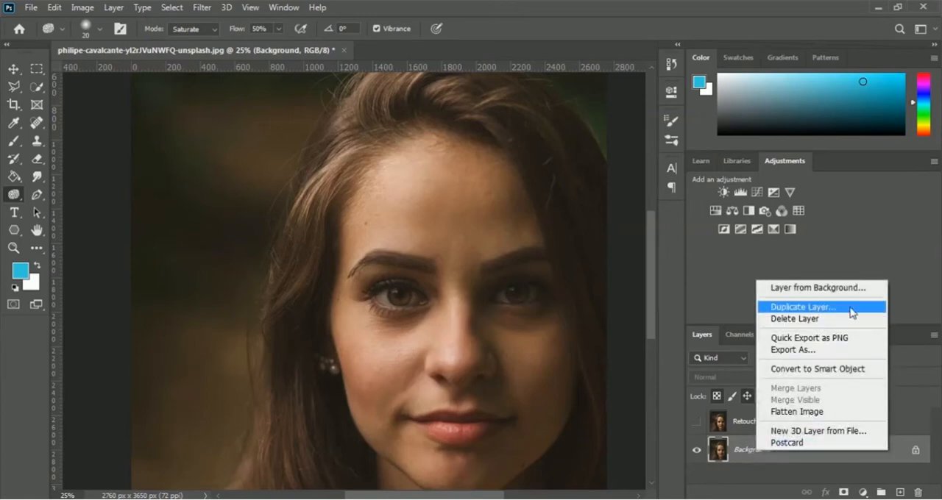
click(803, 307)
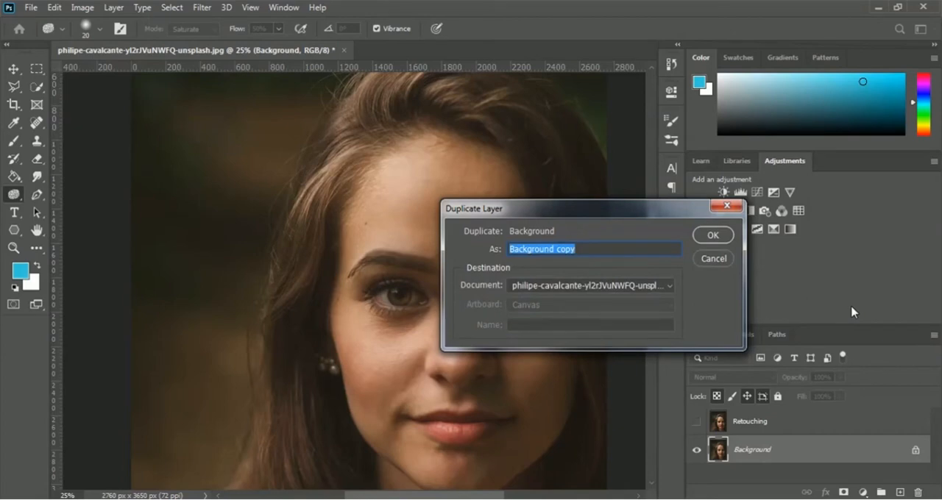
text(Blue)
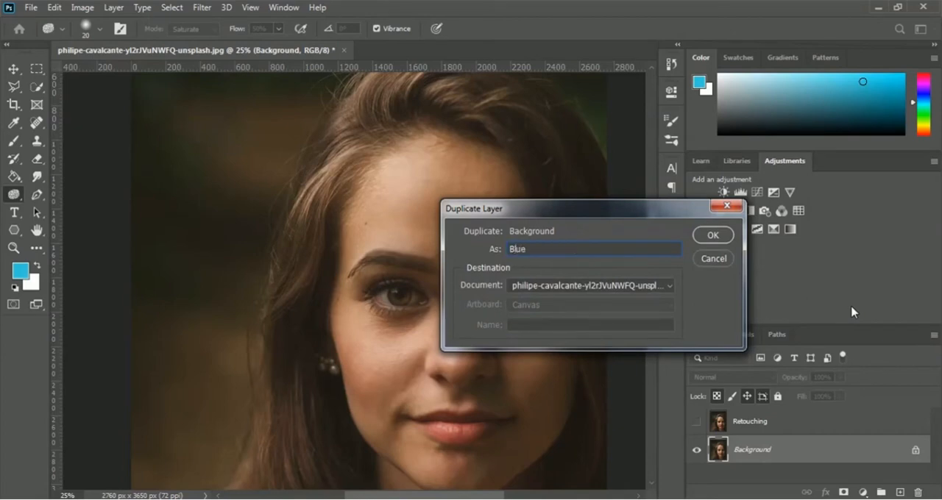
text( Retouching)
click(718, 240)
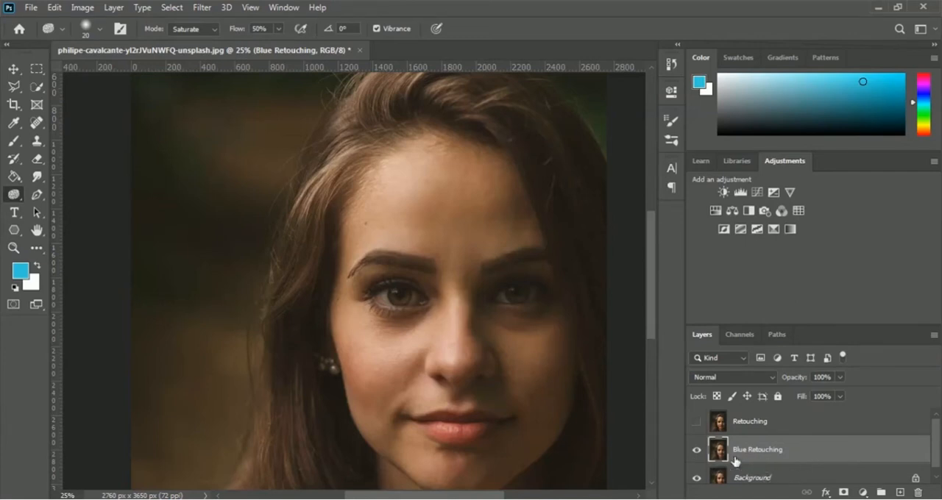
click(899, 492)
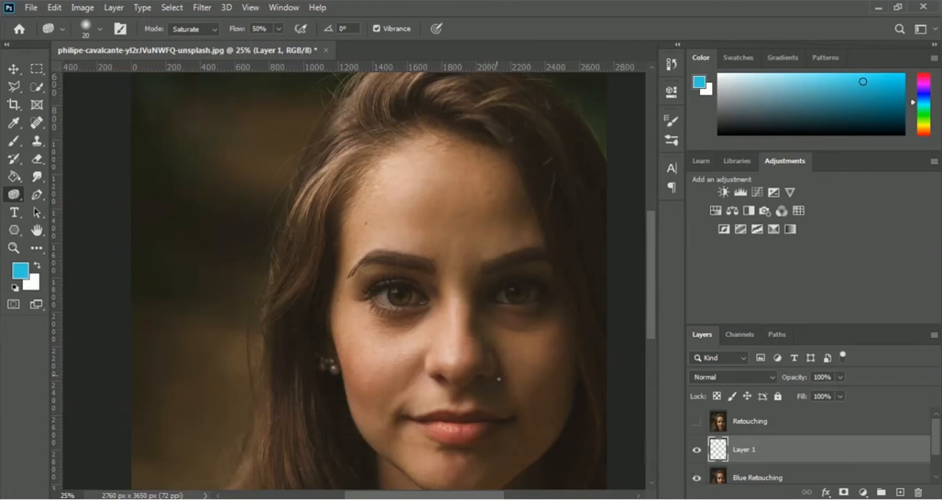
Set up the Brush tool with a round 100 px tip and raise its hardness to the maximum.
click(14, 141)
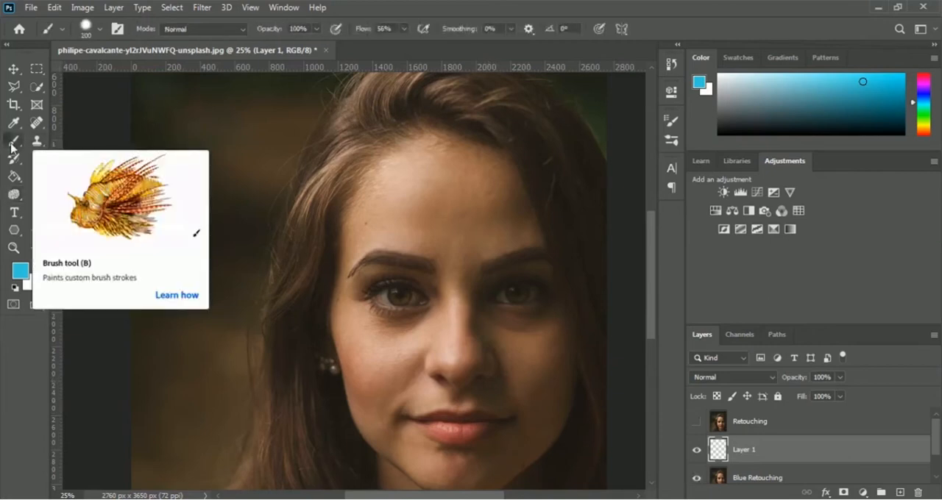
click(100, 29)
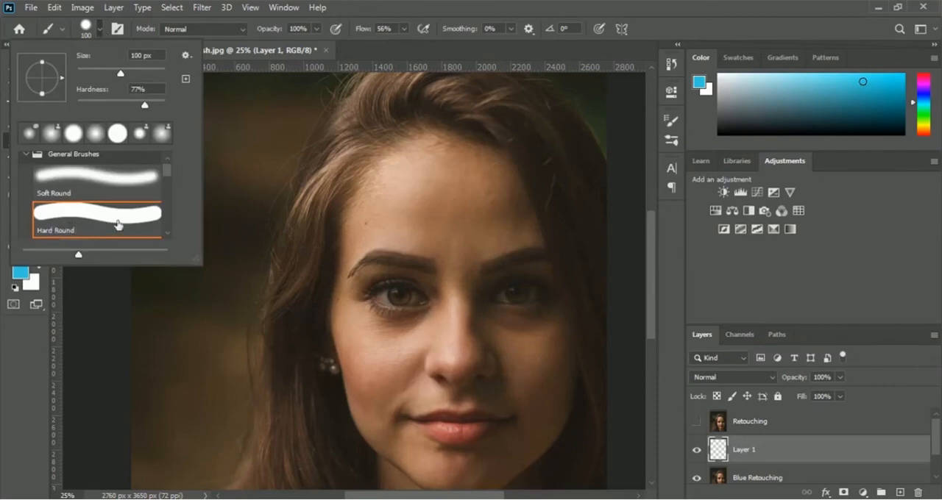
drag(144, 105, 175, 109)
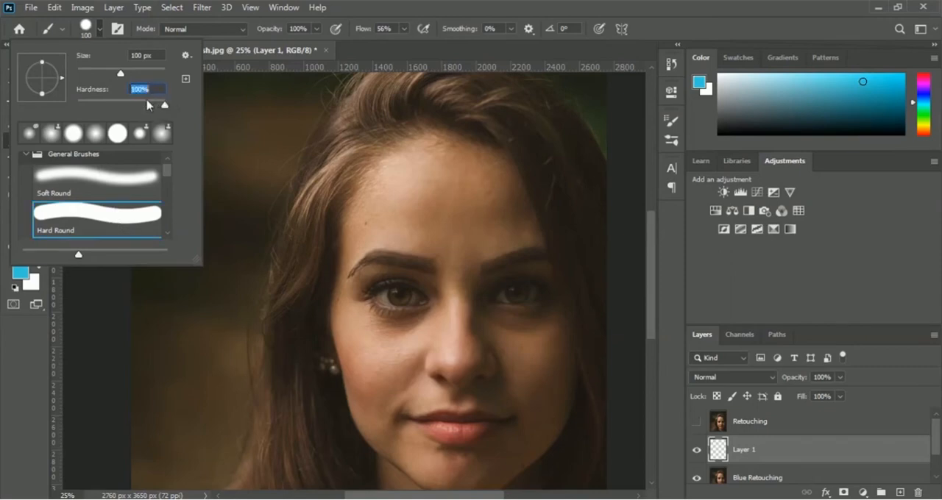
click(659, 31)
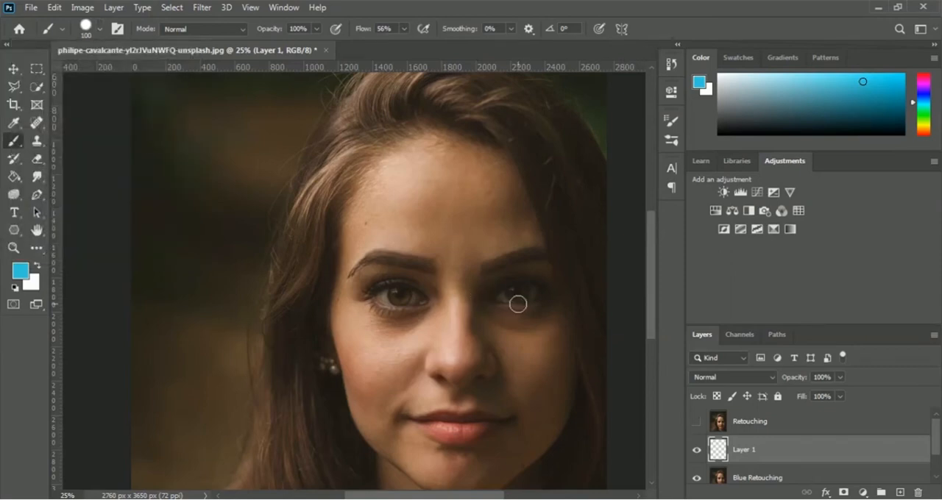
Paint over the whole iris of the brighter-lit eye on Layer 1 with the blue foreground color 31c7dd.
scroll(517, 303, up, 5)
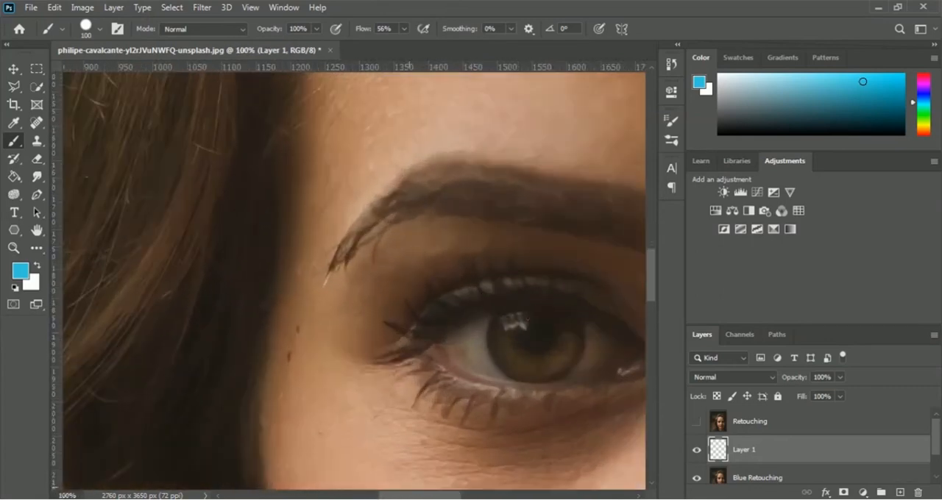
drag(420, 494, 445, 497)
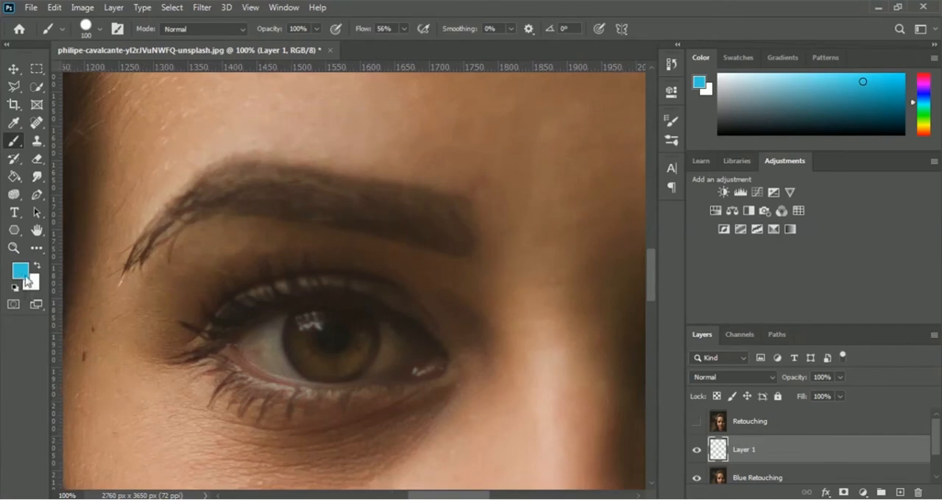
click(22, 271)
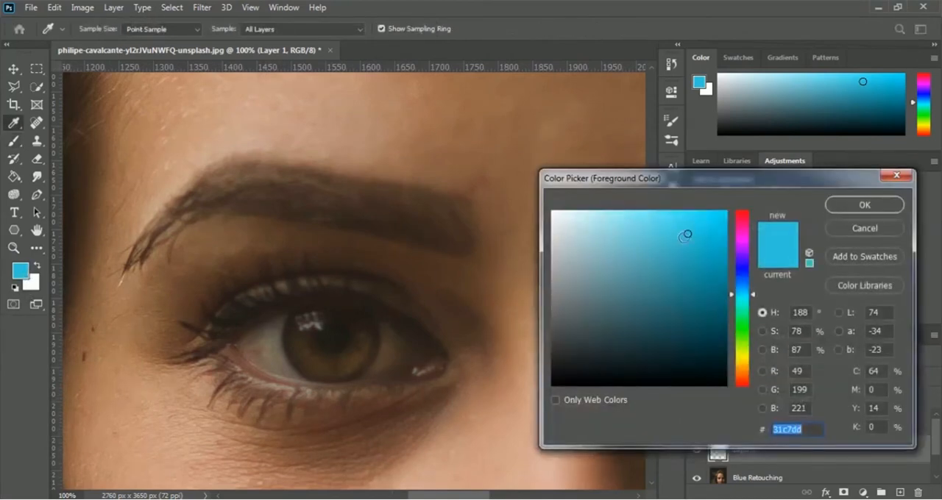
click(887, 206)
key(b)
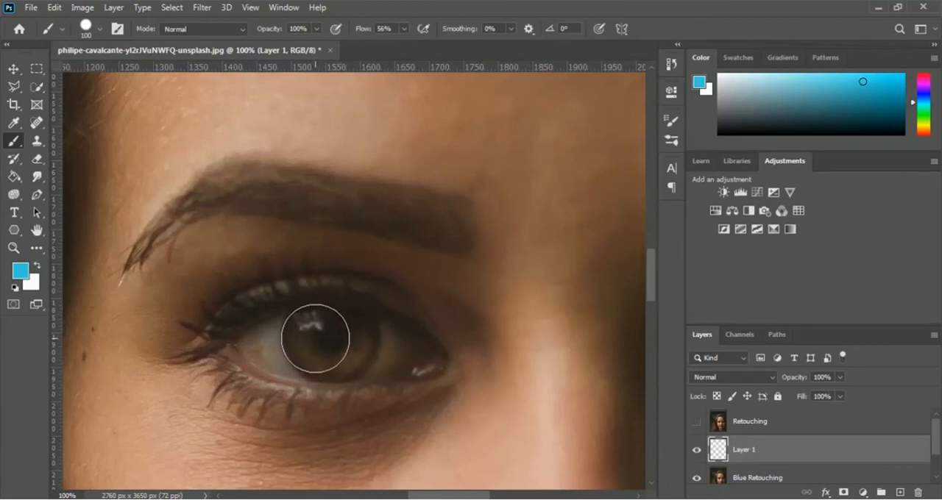
mouse_move(315, 336)
mouse_down()
mouse_move(328, 348)
mouse_move(344, 338)
mouse_move(326, 335)
mouse_up()
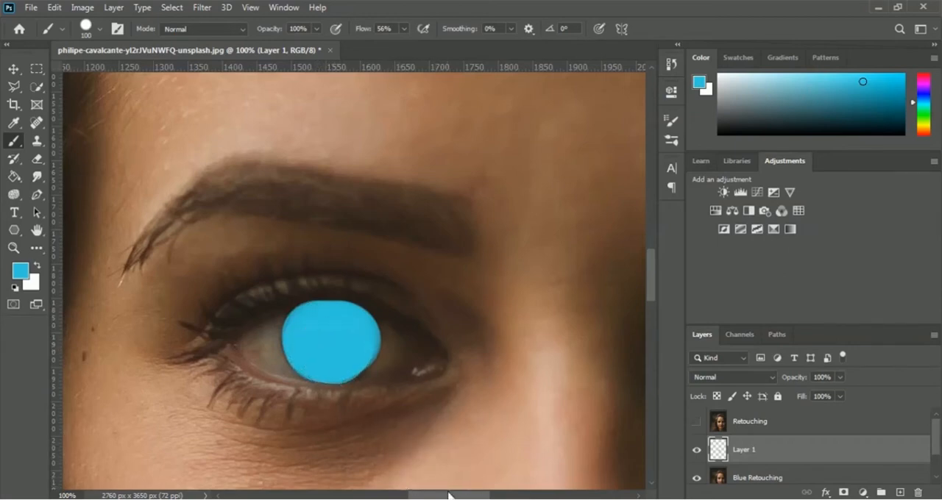
Cover the iris of the shadowed eye on Layer 1 with the same blue, using the 100 px brush.
drag(452, 495, 555, 495)
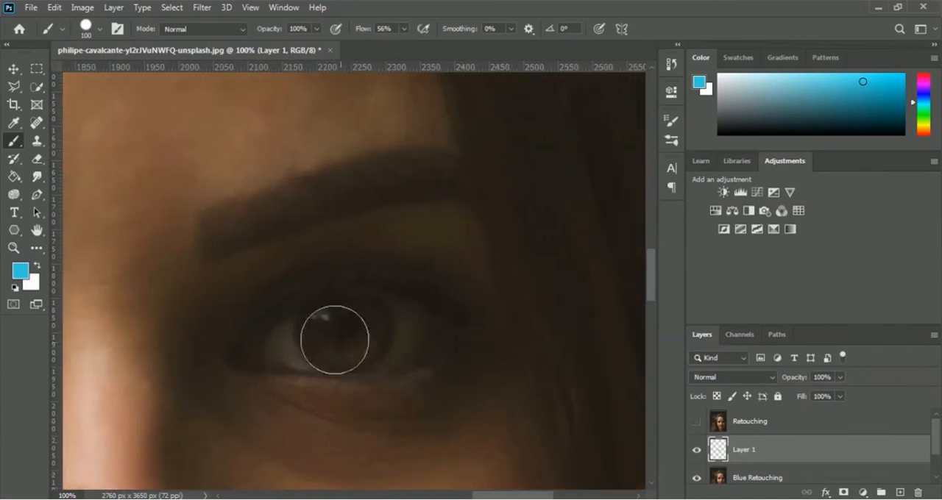
click(328, 333)
click(328, 332)
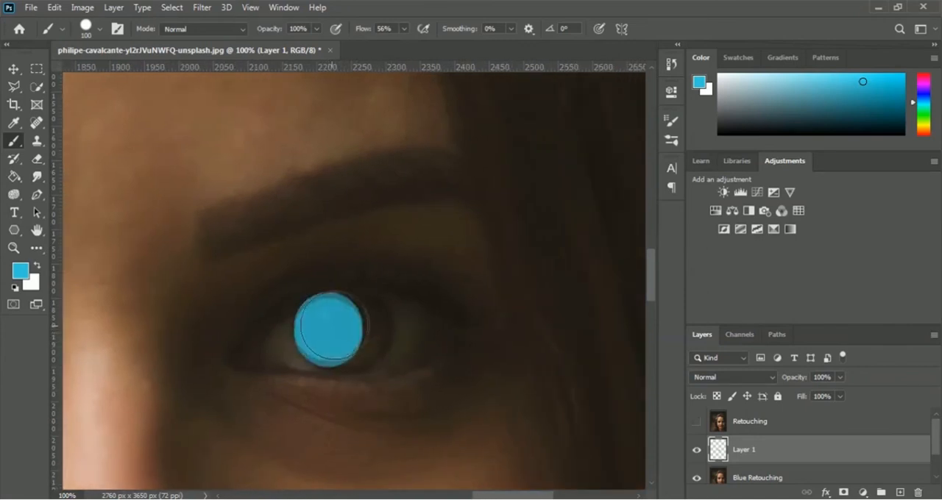
click(340, 329)
click(347, 326)
click(355, 328)
click(353, 331)
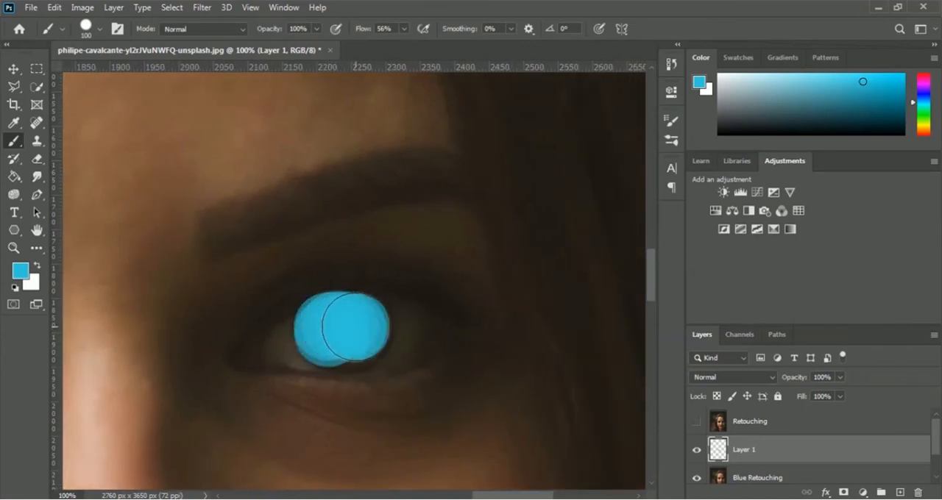
click(348, 335)
click(341, 339)
click(339, 338)
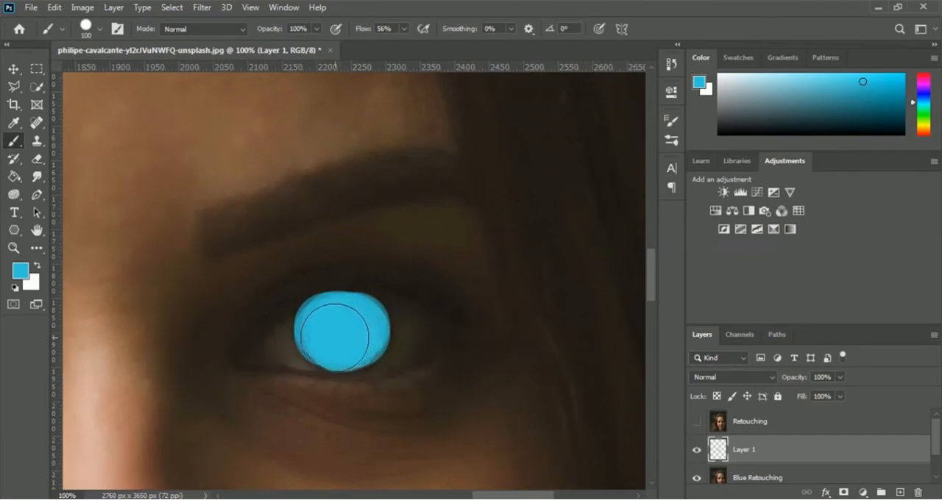
click(330, 335)
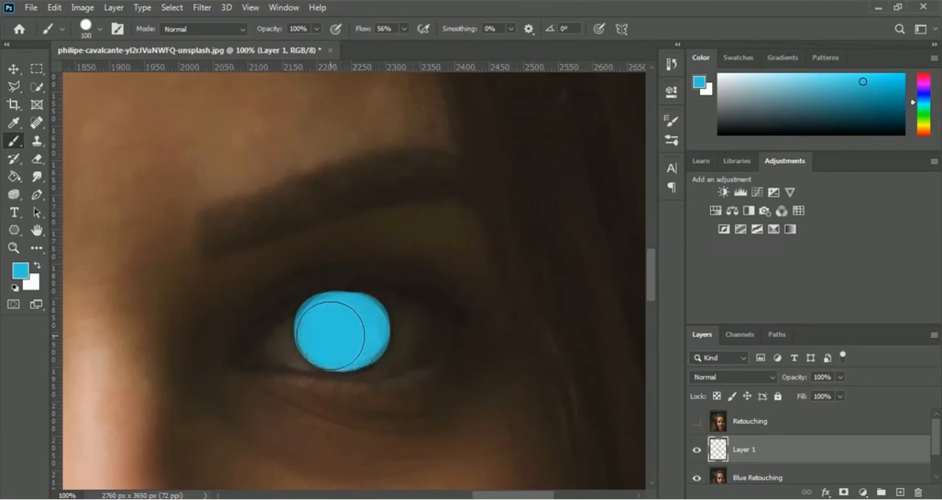
click(353, 337)
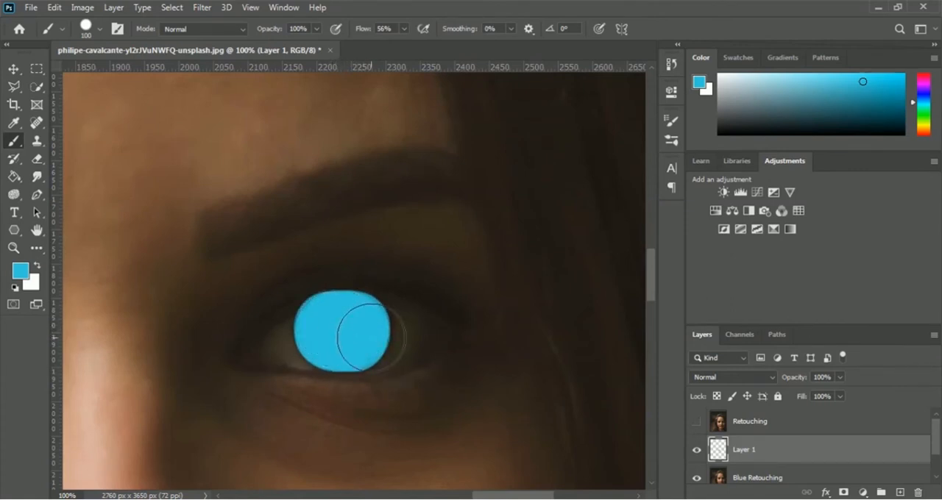
Try blending modes on Layer 1 from Darken through Color Burn and Darker Color to Color Dodge, with both eyes in view.
key(ctrl+minus)
key(ctrl+minus)
key(ctrl+minus)
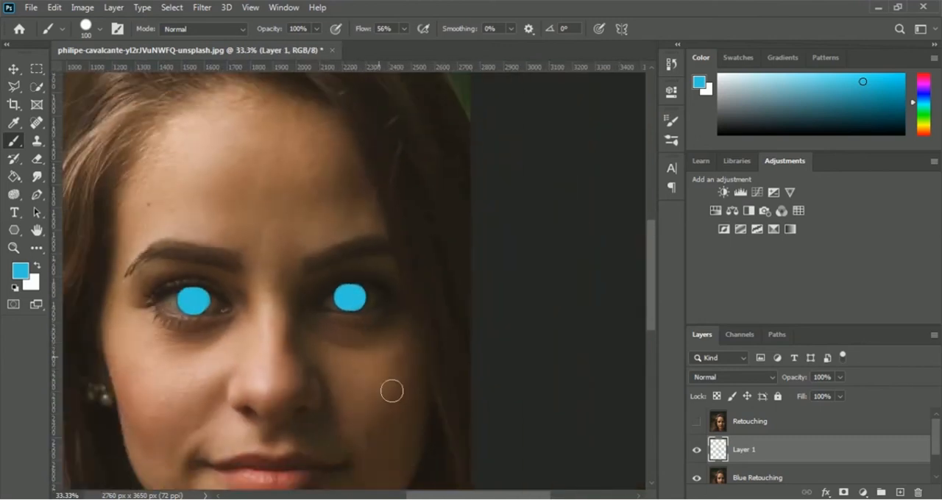
drag(502, 494, 471, 494)
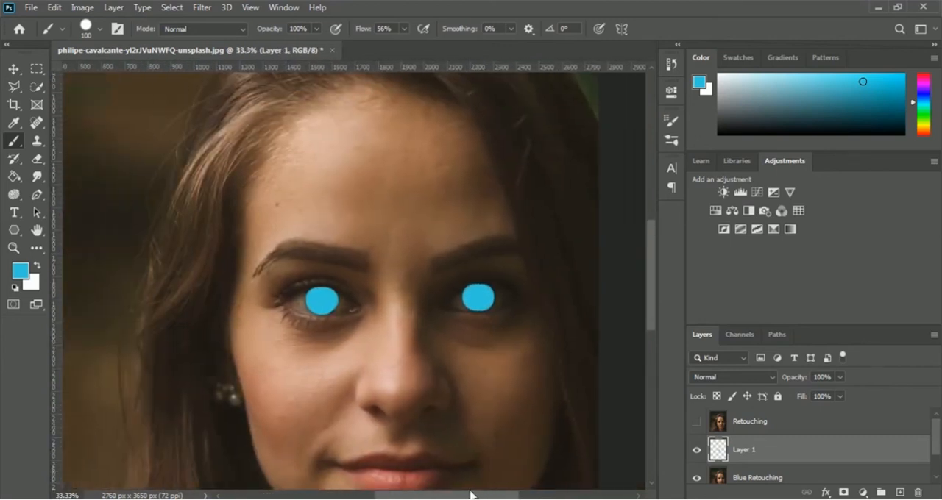
scroll(593, 422, down, 2)
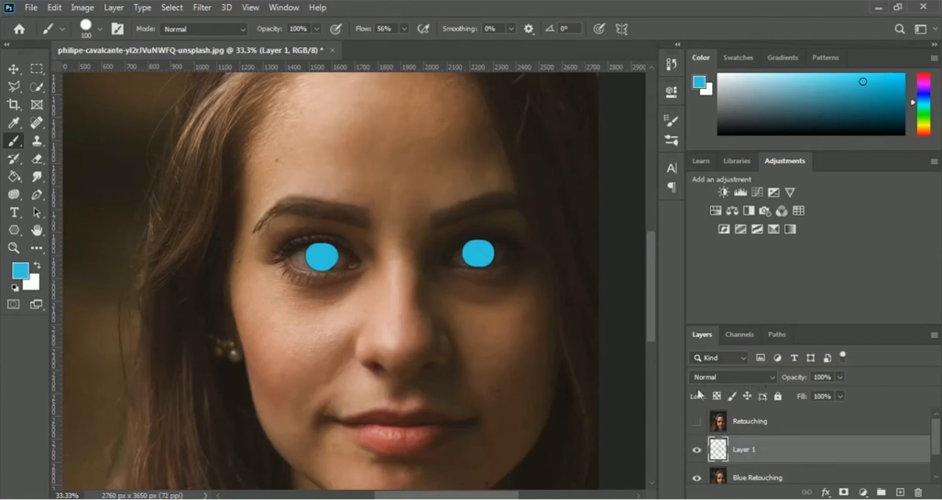
click(758, 377)
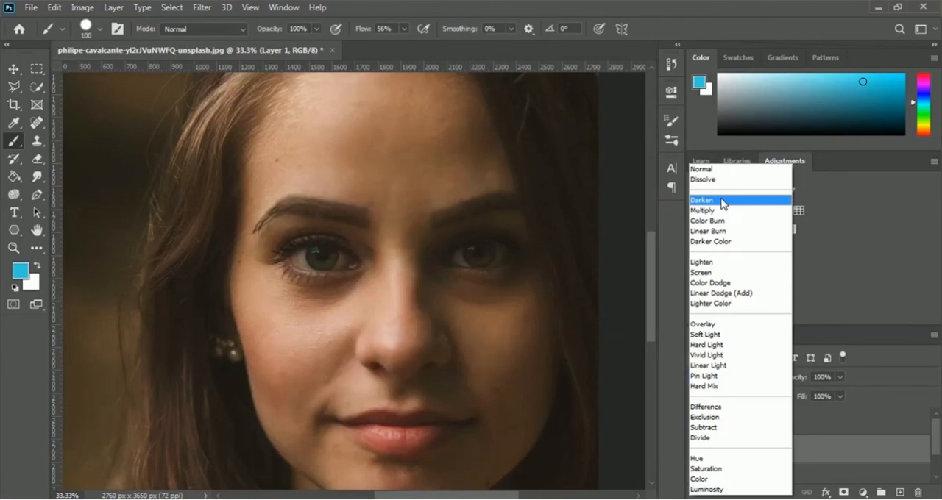
click(722, 204)
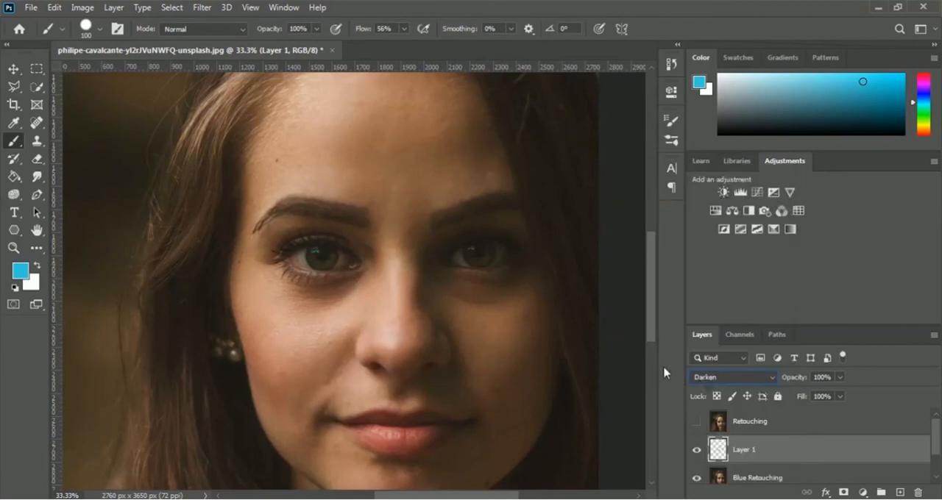
key(Down)
key(Down)
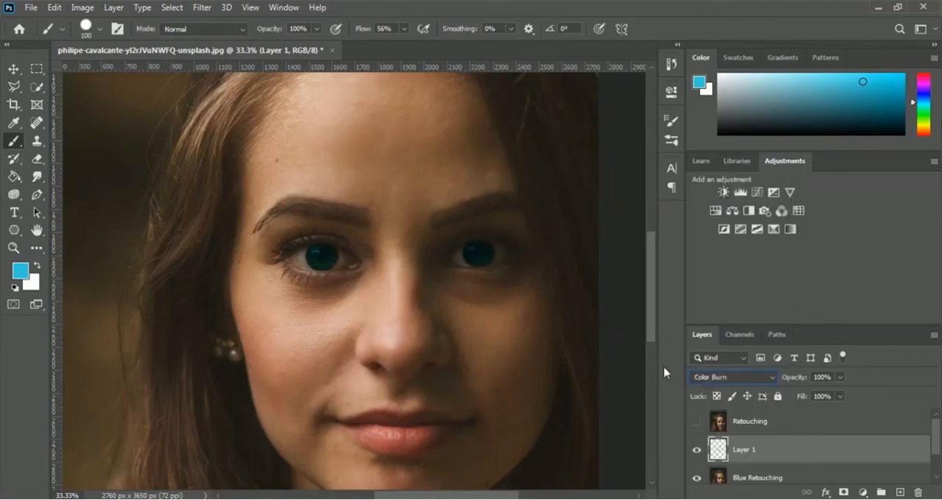
key(Down)
key(Down)
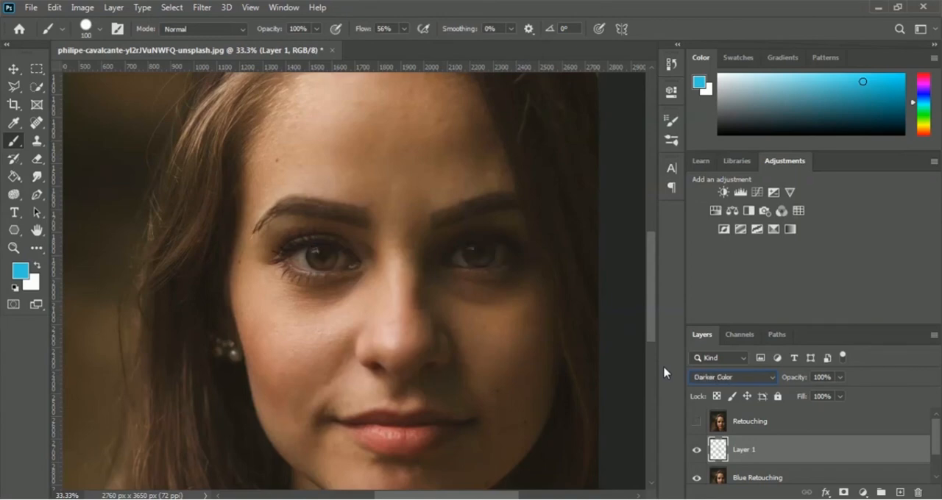
key(Down)
key(Down)
key(Down)
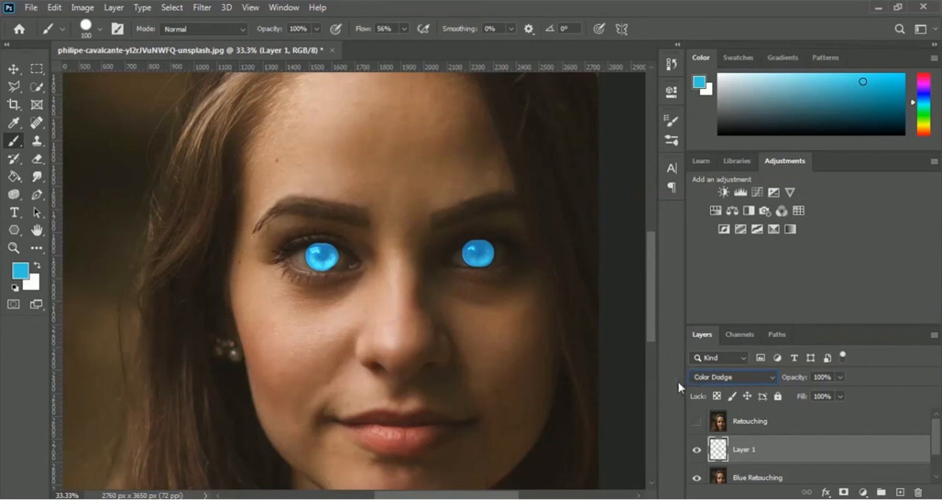
Try Layer 1 at 15% opacity in Color Dodge mode, and restore the opacity to 100%.
click(840, 377)
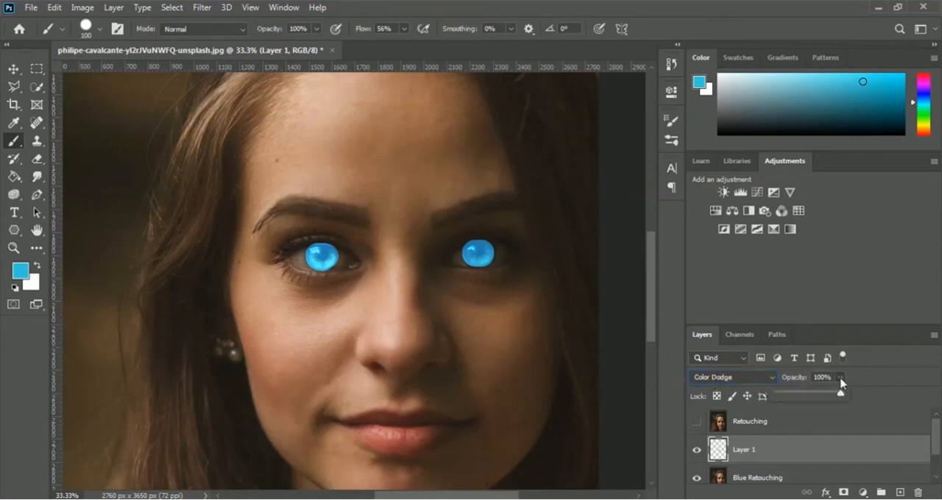
drag(807, 396, 787, 395)
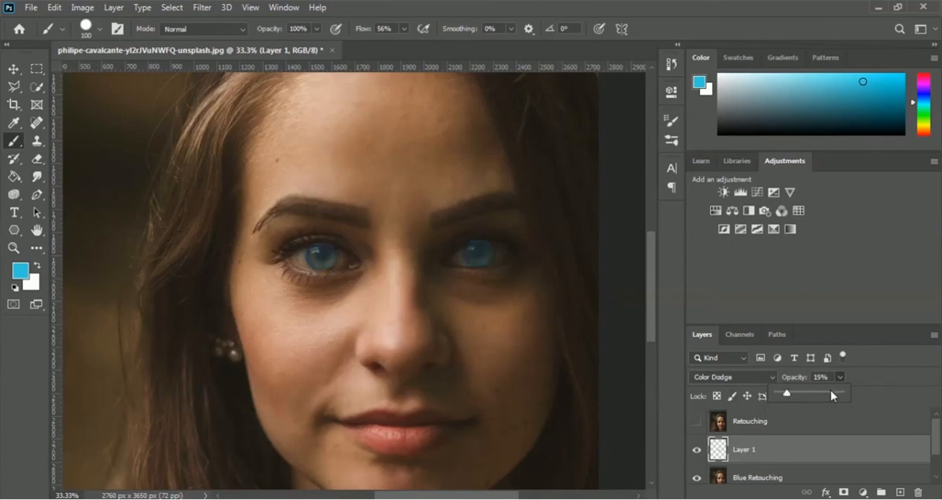
drag(831, 396, 876, 396)
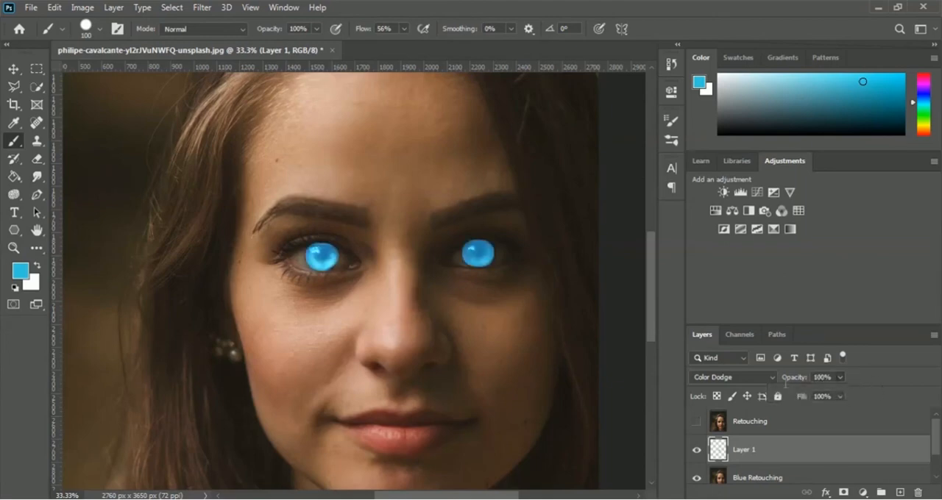
Try further blending modes on Layer 1, from Linear Dodge (Add) through Overlay and Linear Light to Difference.
click(749, 380)
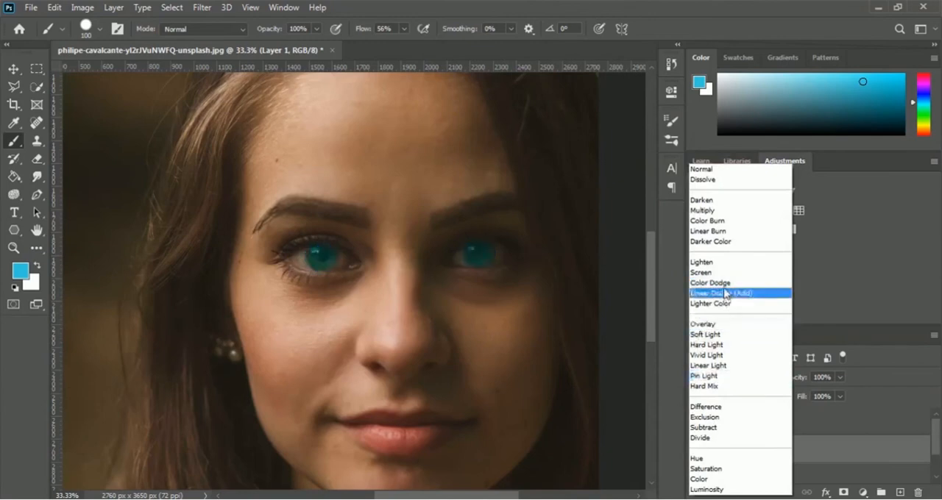
click(723, 291)
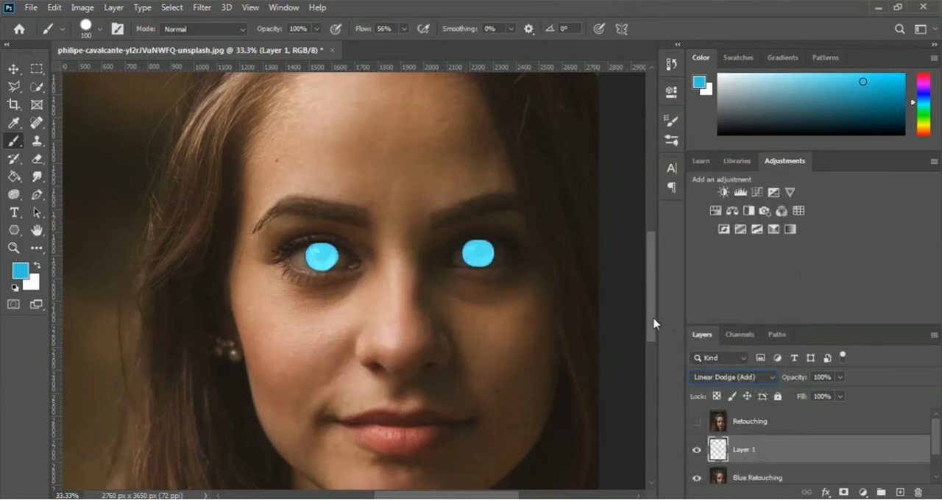
key(Down)
key(Down)
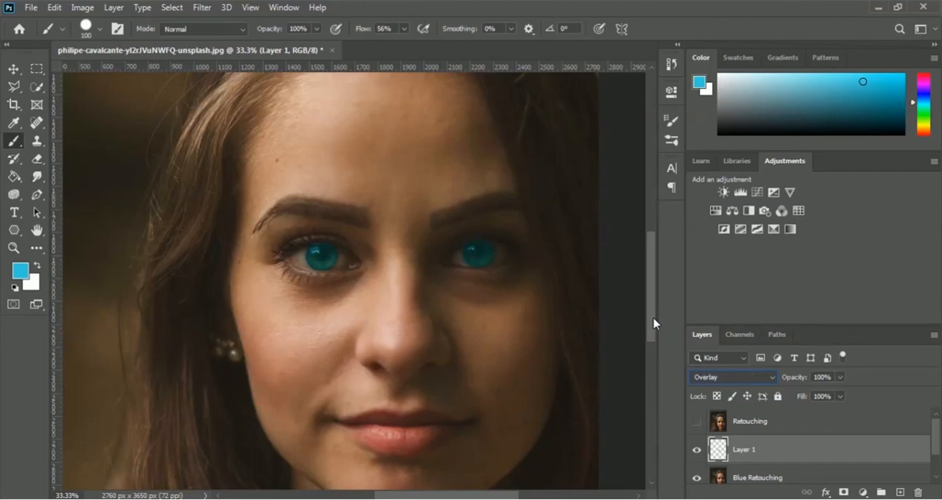
key(Down)
key(Down)
key(Down)
key(Down)
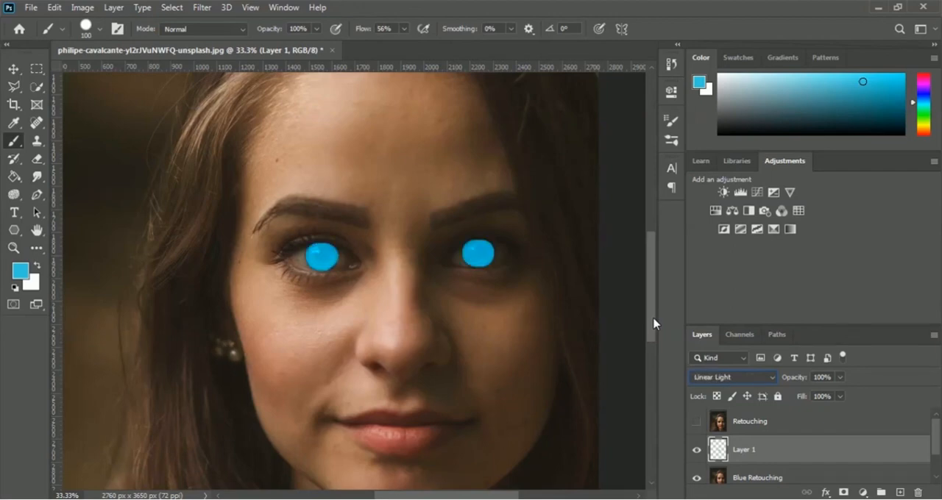
key(Down)
key(Down)
key(Down)
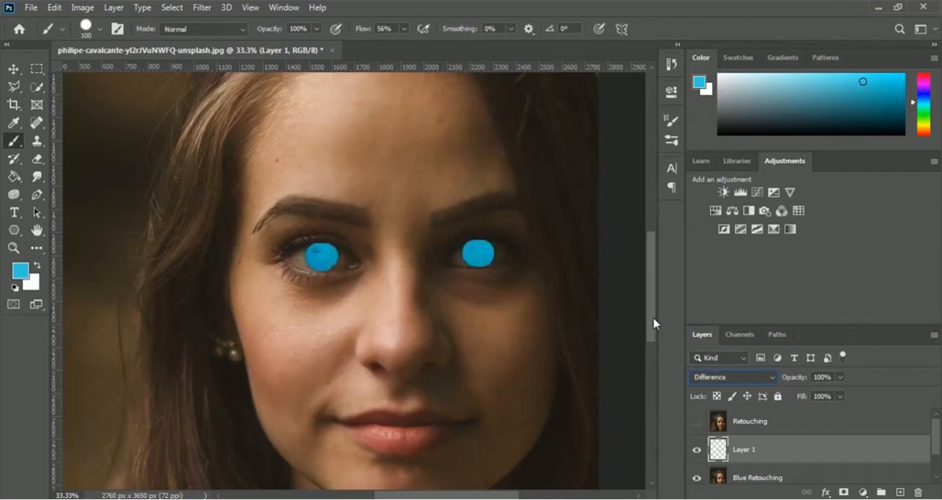
Set Layer 1's blending mode to Hue.
key(Down)
key(Down)
key(Down)
key(Down)
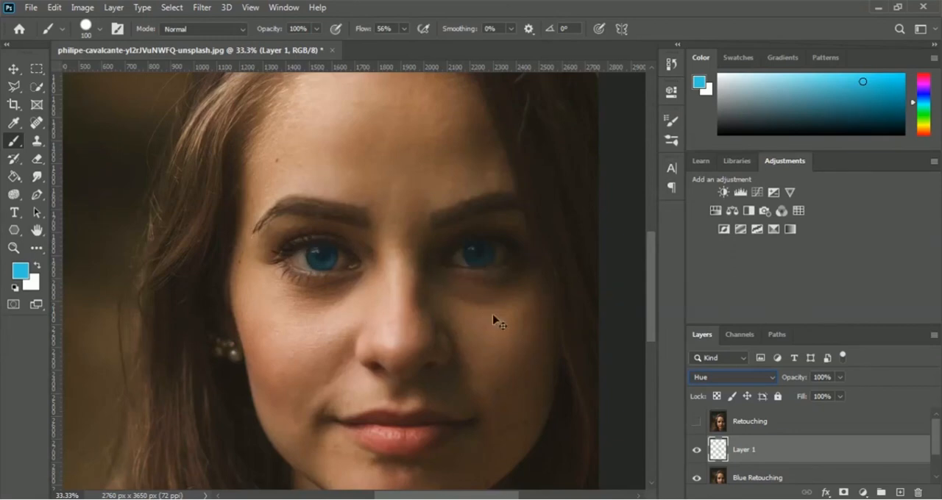
Compare the portrait with and without the blue irises by toggling Layer 1's visibility.
key(ctrl+minus)
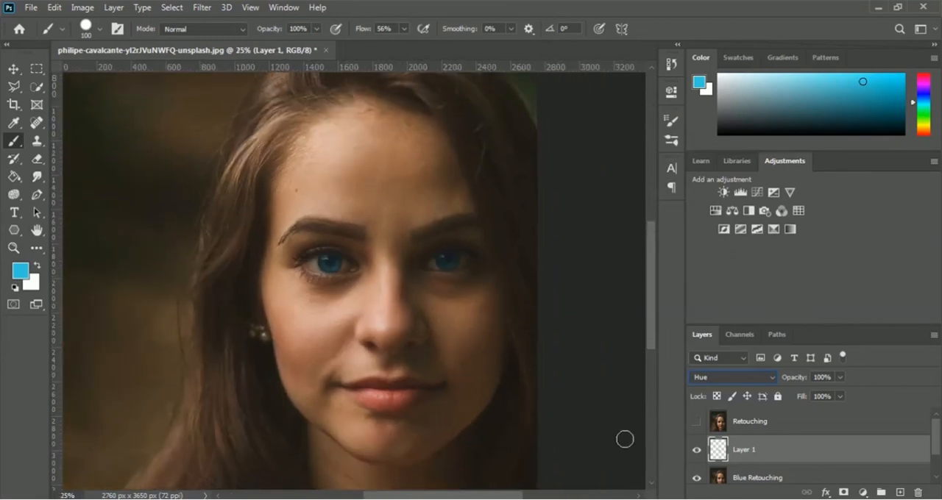
click(696, 453)
click(696, 452)
click(696, 453)
click(695, 452)
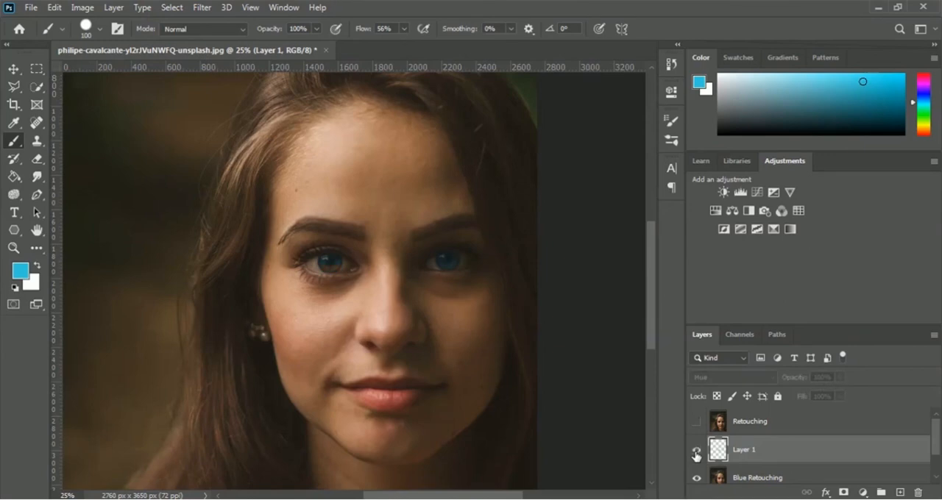